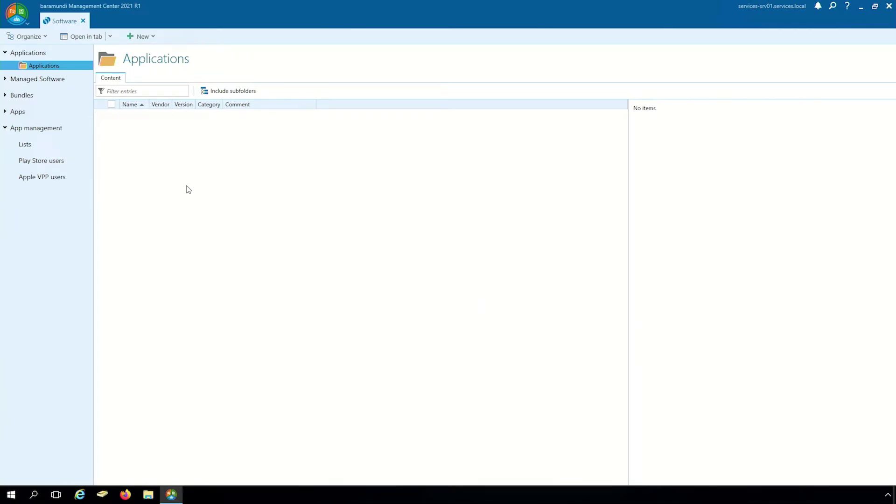
# Create a new folder named 'notepad ++' under Applications from the New > Folder menu
pyautogui.rightClick(185, 165)
pyautogui.moveTo(173, 186)
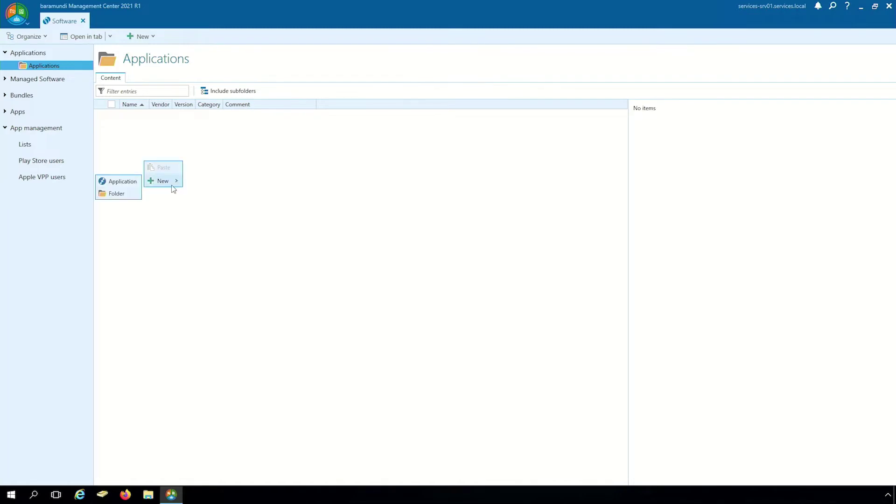
pyautogui.click(120, 194)
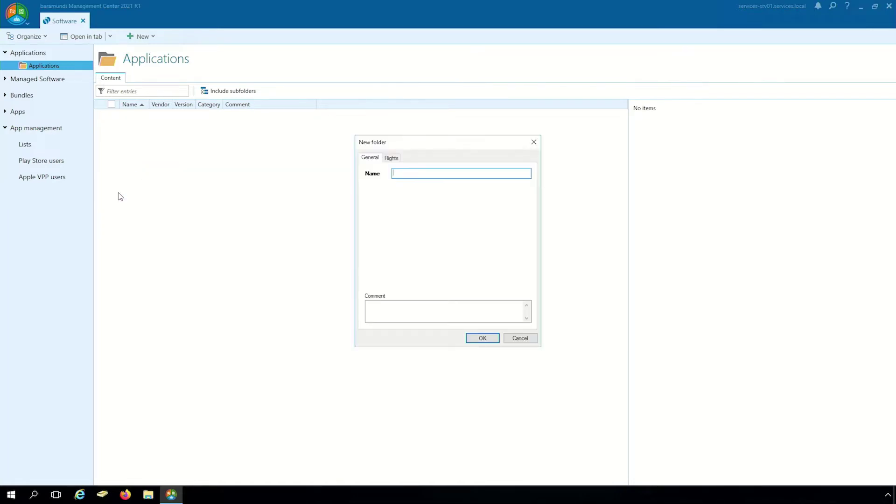
pyautogui.write('notepadd++')
pyautogui.press('Return')
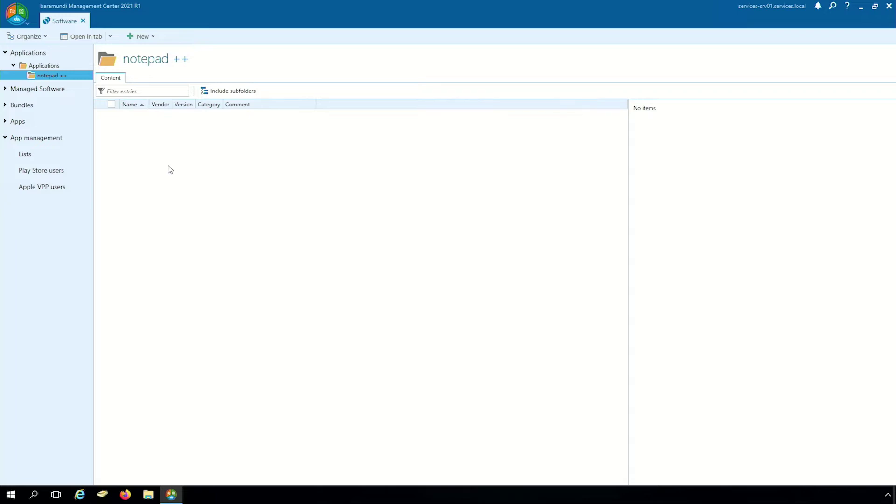
# Start a new application in the baramundi Application Wizard and load npp.8.1.3.Installer.x64.exe
pyautogui.rightClick(170, 169)
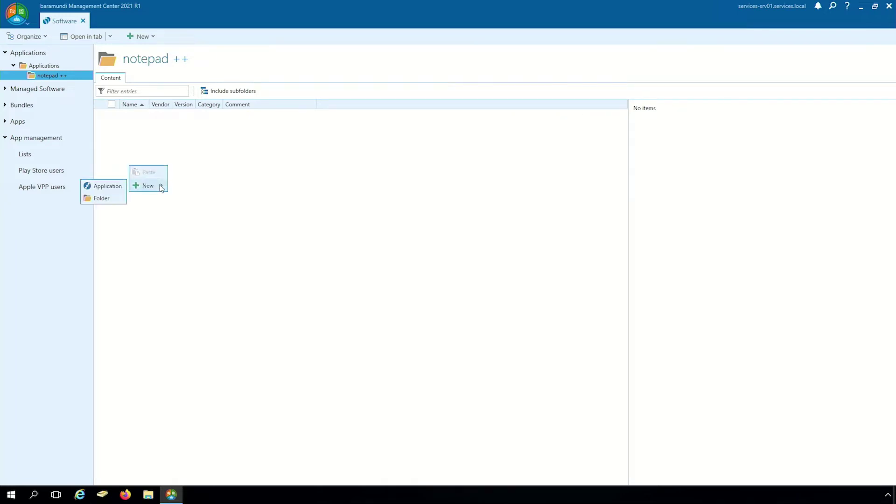
pyautogui.click(124, 189)
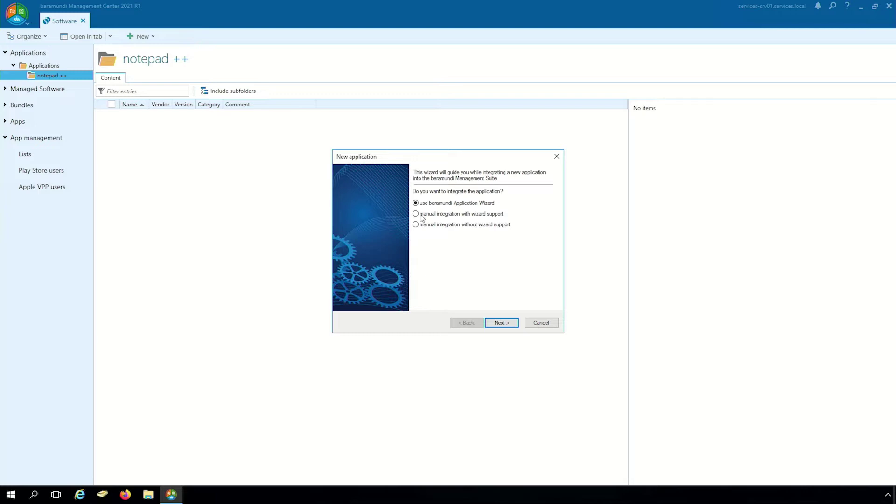
pyautogui.click(509, 322)
pyautogui.click(549, 212)
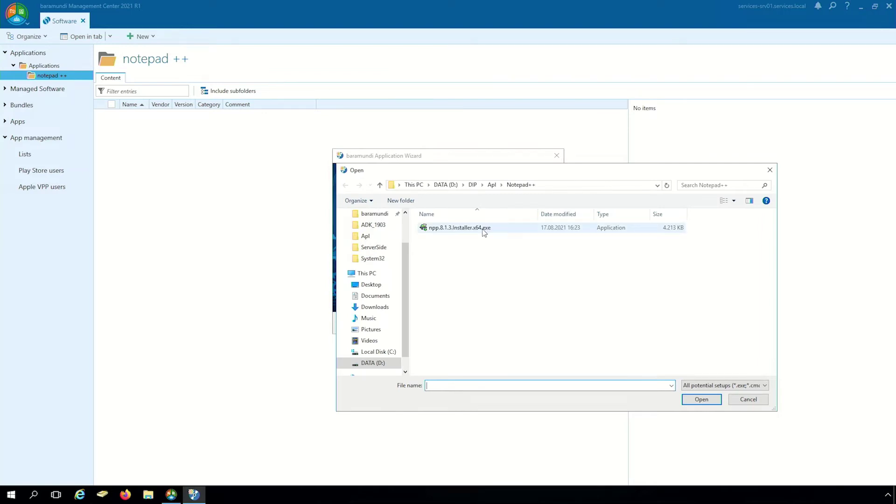
pyautogui.doubleClick(483, 230)
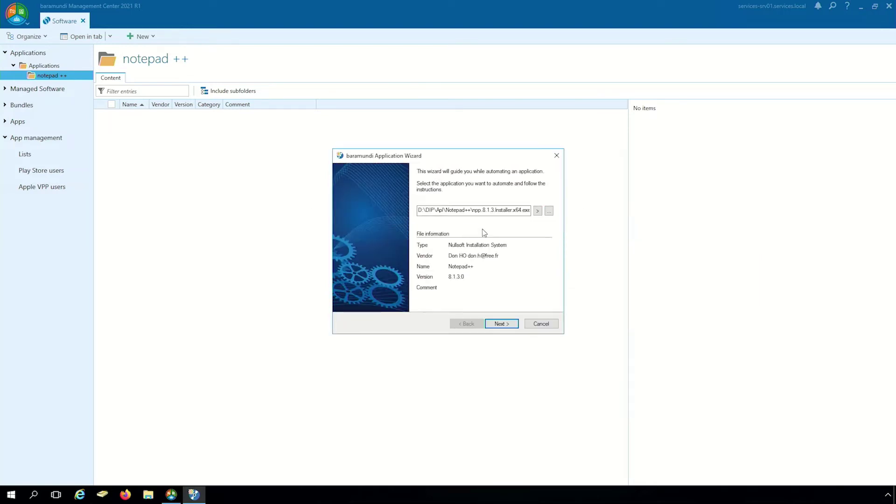
# Select Create/use baramundi Deploy Script as the method, create a new script and launch the setup
pyautogui.click(501, 323)
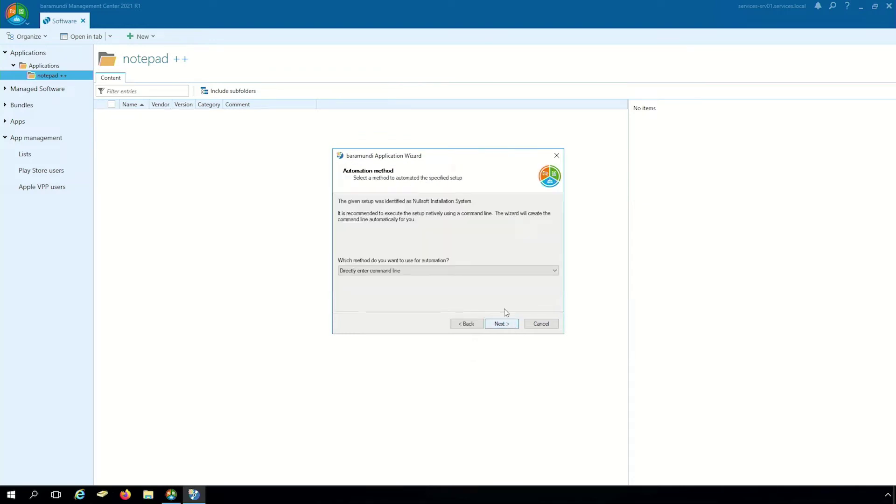
pyautogui.click(455, 271)
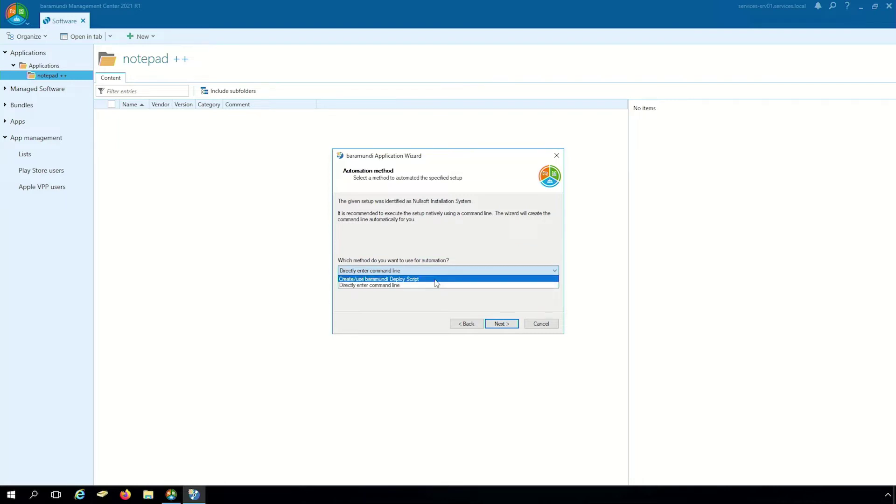
pyautogui.click(436, 279)
pyautogui.click(492, 325)
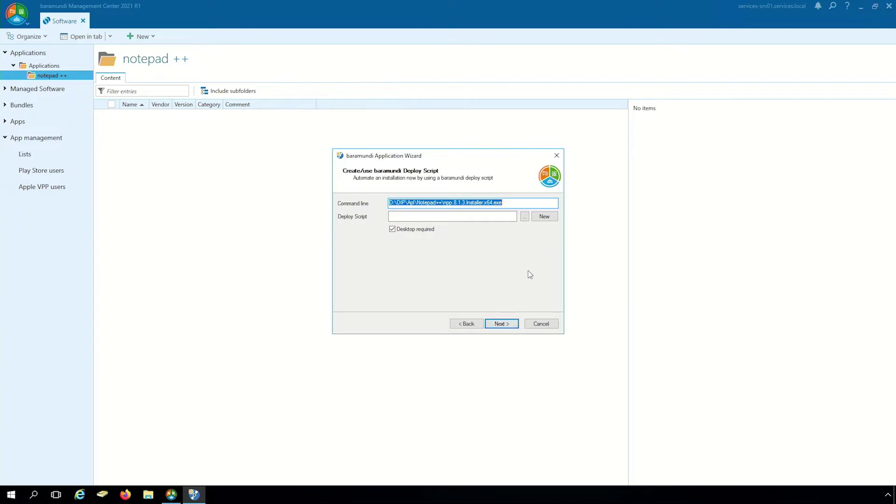
pyautogui.click(545, 220)
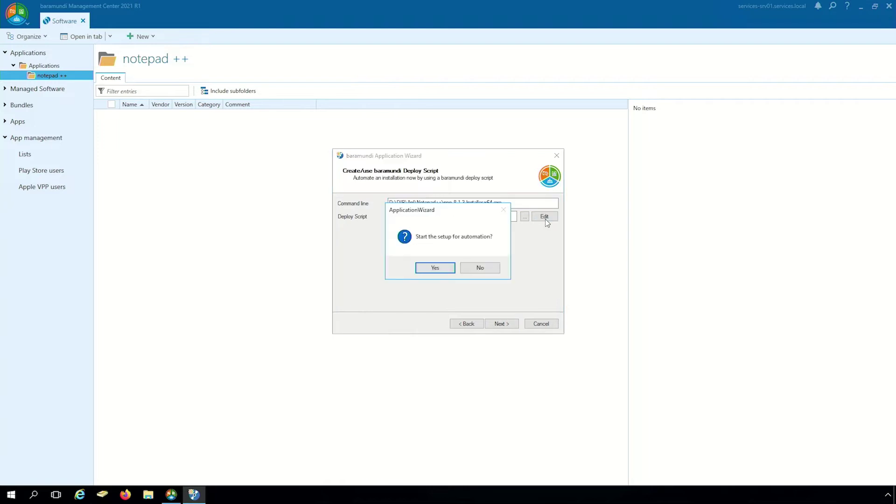
pyautogui.click(451, 268)
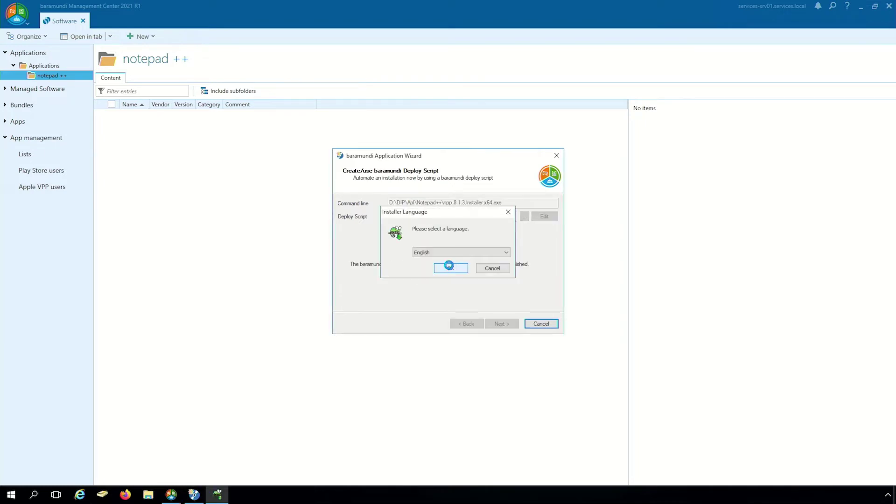
# Drag a GUI action from the GUI Automation actions into the deploy.bds script
pyautogui.click(449, 266)
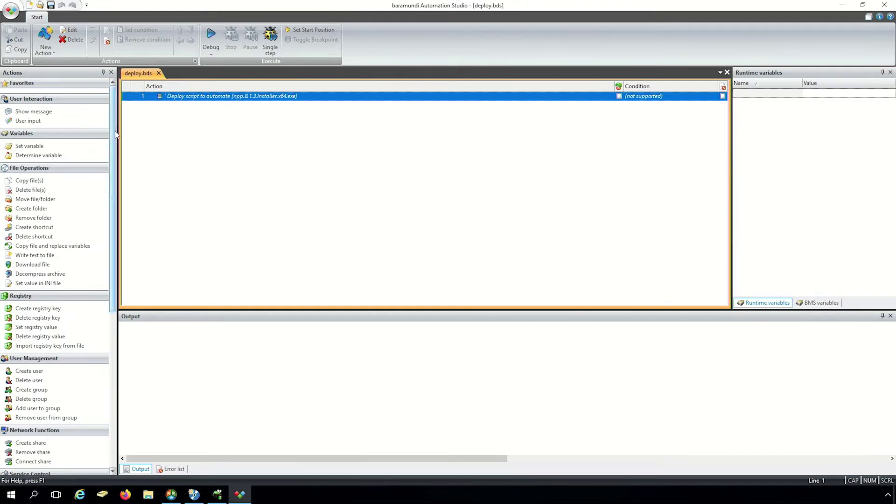
pyautogui.scroll(-6, 107, 339)
pyautogui.click(106, 339)
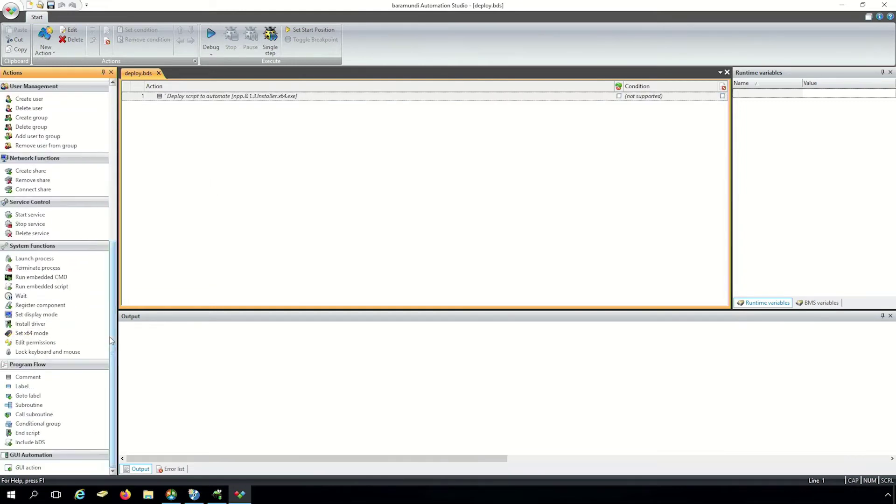
pyautogui.moveTo(37, 470); pyautogui.dragTo(215, 206)
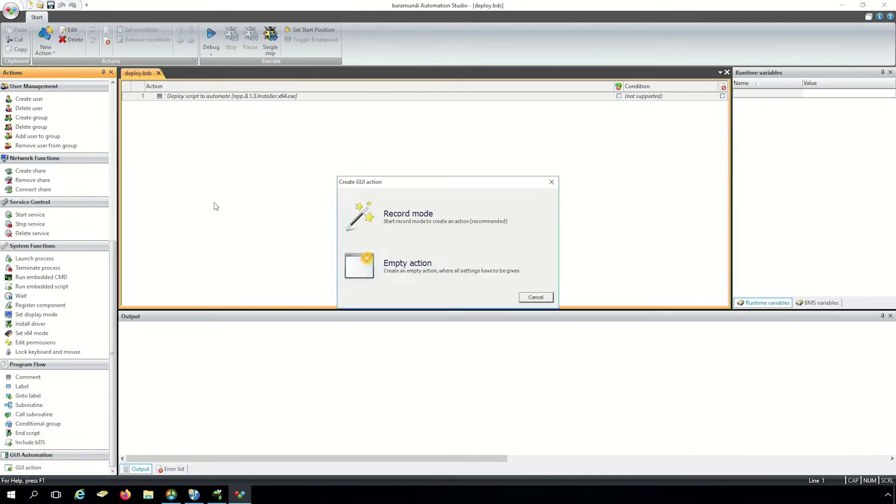
# Record the language prompt's OK with Window to foreground enabled, and execute it immediately
pyautogui.click(373, 212)
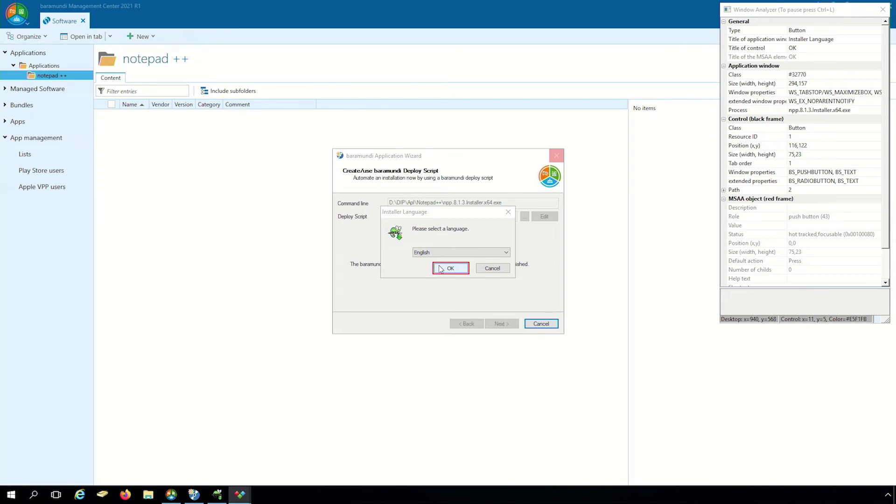
pyautogui.hotkey('ctrl', 'l')
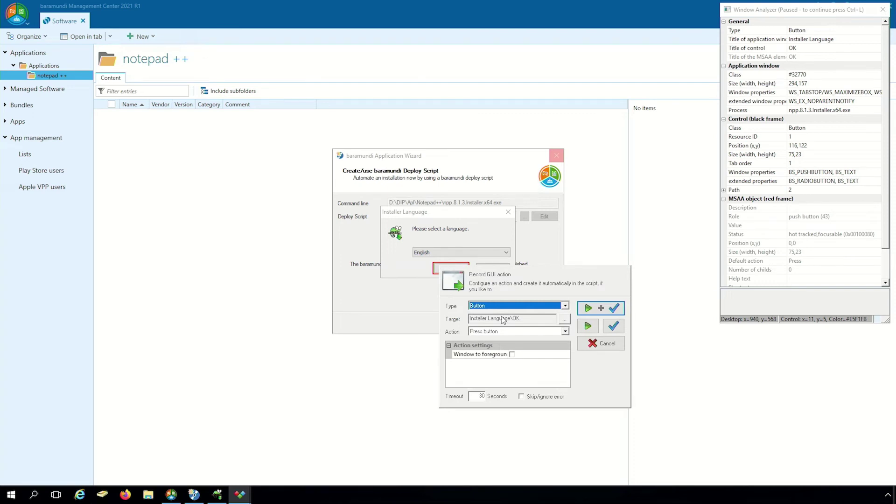
pyautogui.click(512, 354)
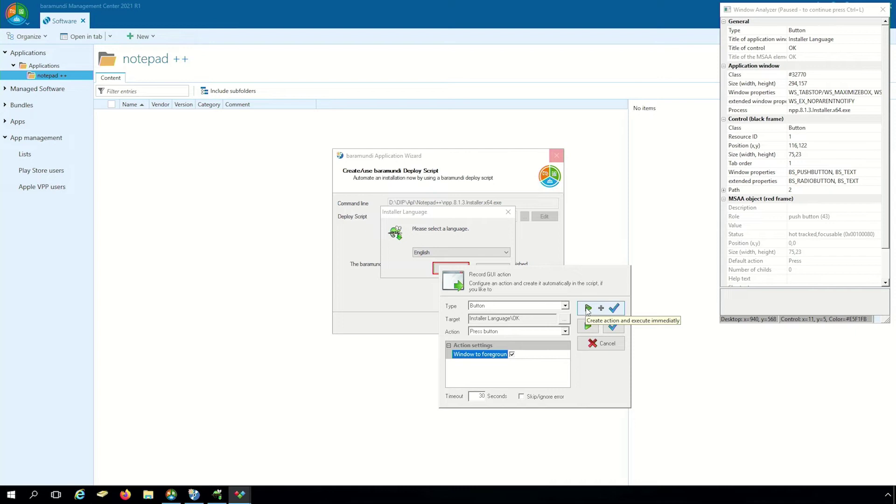
pyautogui.click(587, 309)
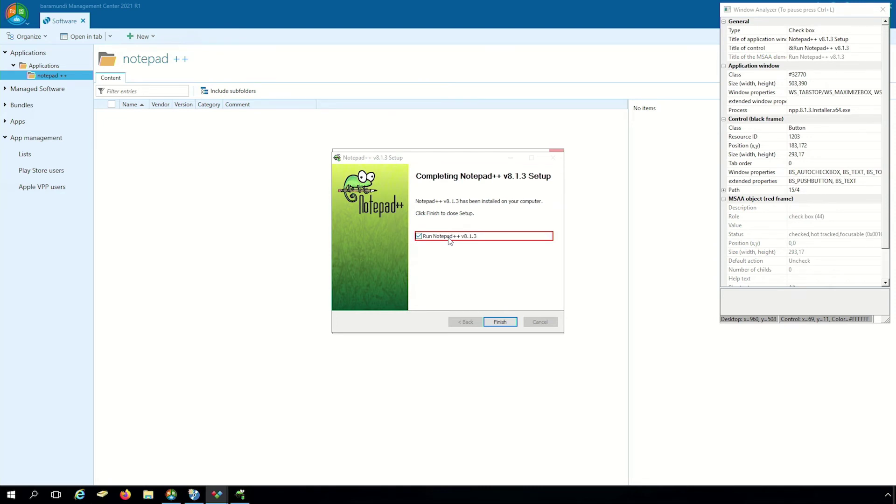
# Record a Remove check action on Run Notepad++ v8.1.3, then record pressing Finish
pyautogui.hotkey('ctrl', 'l')
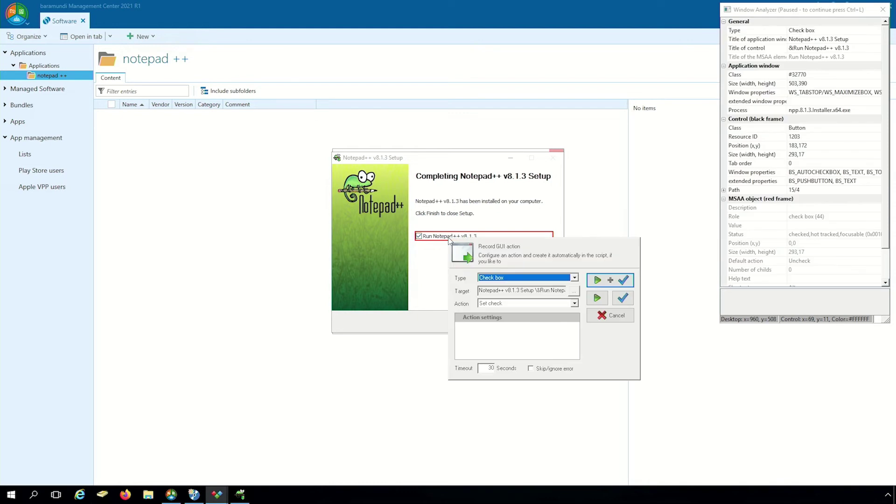
pyautogui.click(574, 304)
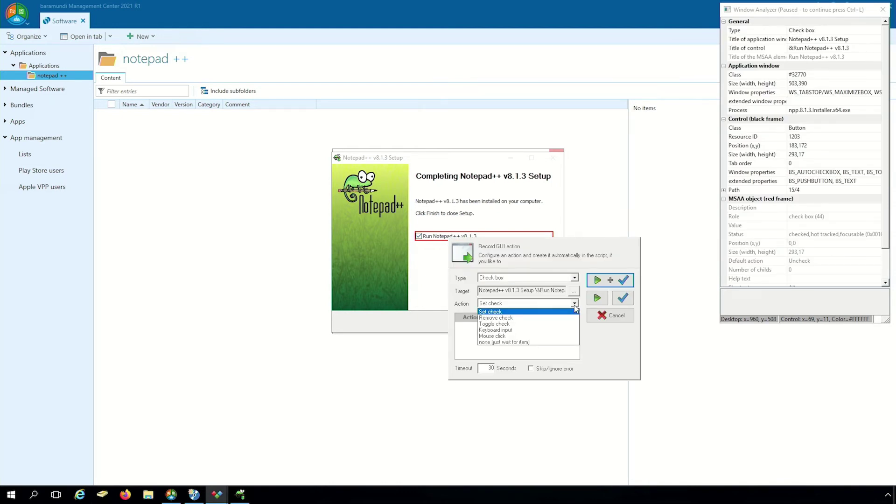
pyautogui.click(544, 318)
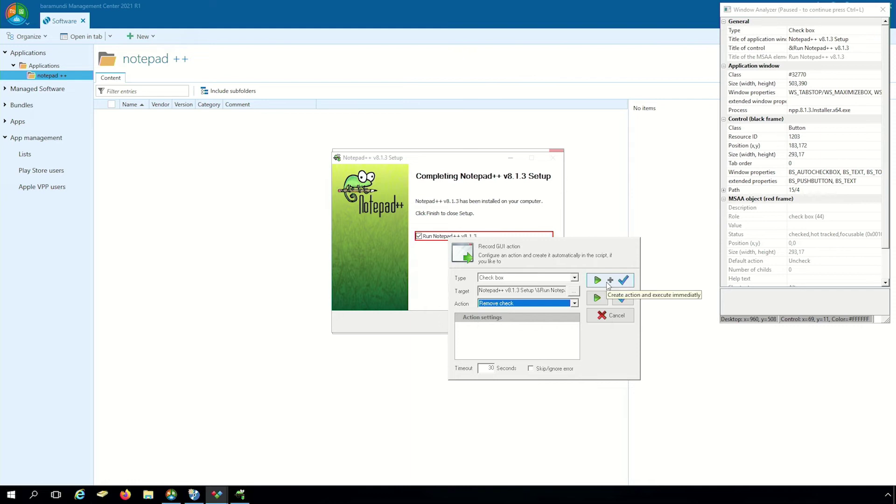
pyautogui.click(608, 281)
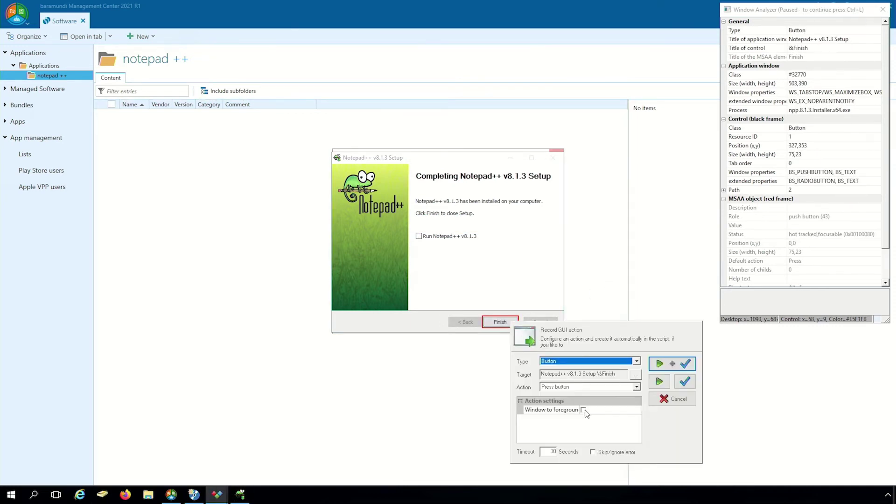
pyautogui.click(671, 367)
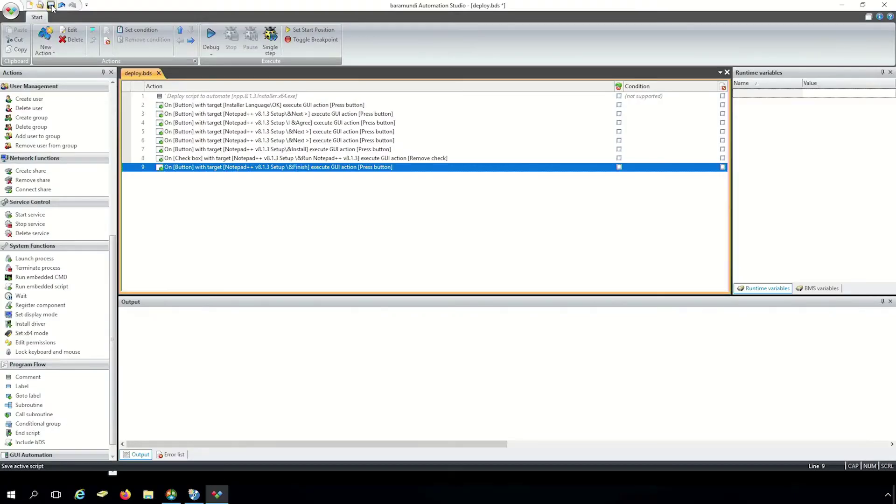
# Save deploy.bds and close baramundi Automation Studio
pyautogui.click(51, 6)
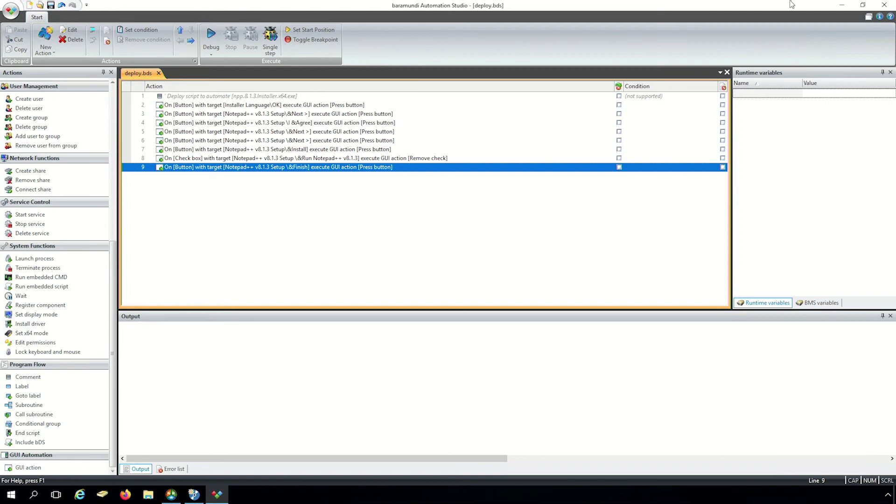
pyautogui.click(884, 6)
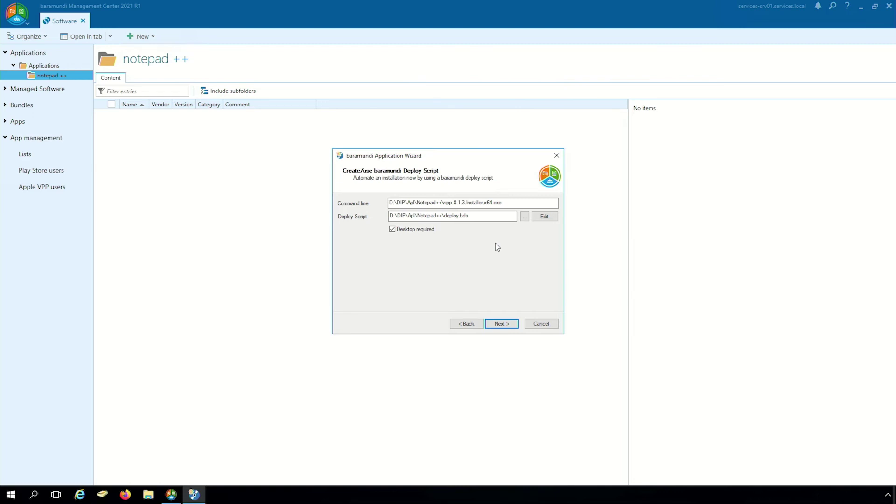
# Accept the proposed command line and Notepad++ 8.1.3.0 description, and choose the first %DIP% installer path
pyautogui.click(510, 325)
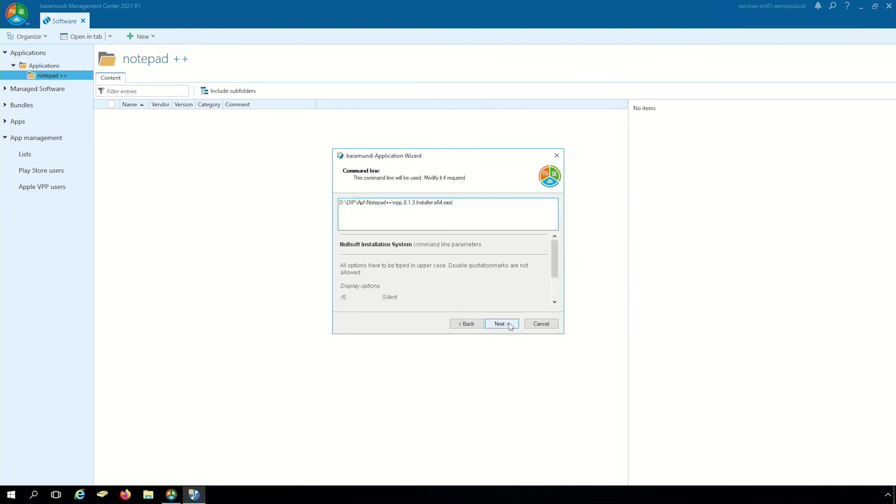
pyautogui.click(510, 325)
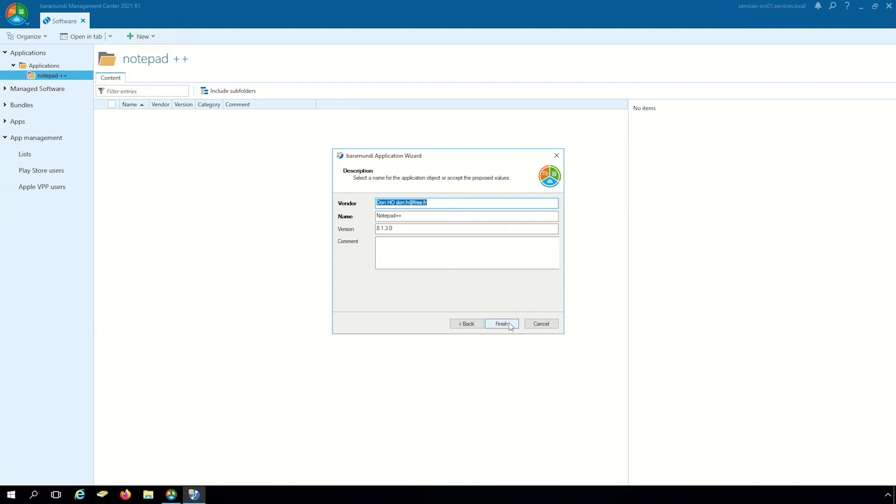
pyautogui.click(502, 323)
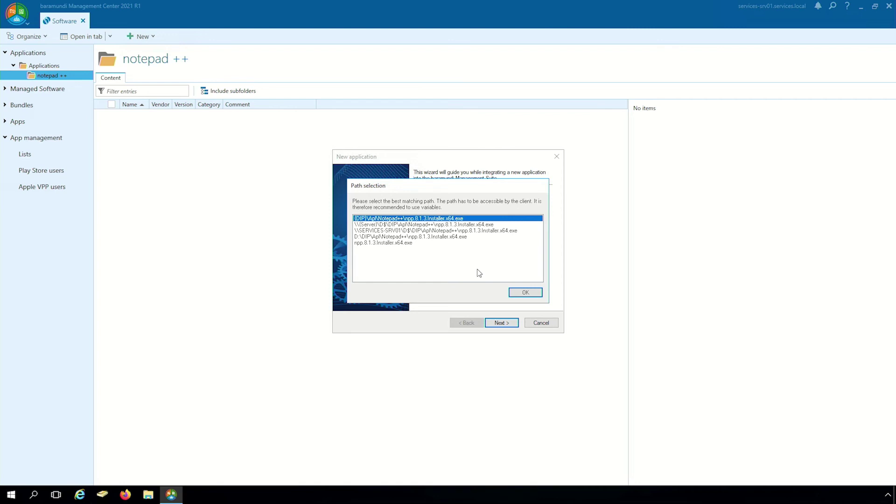
pyautogui.click(517, 293)
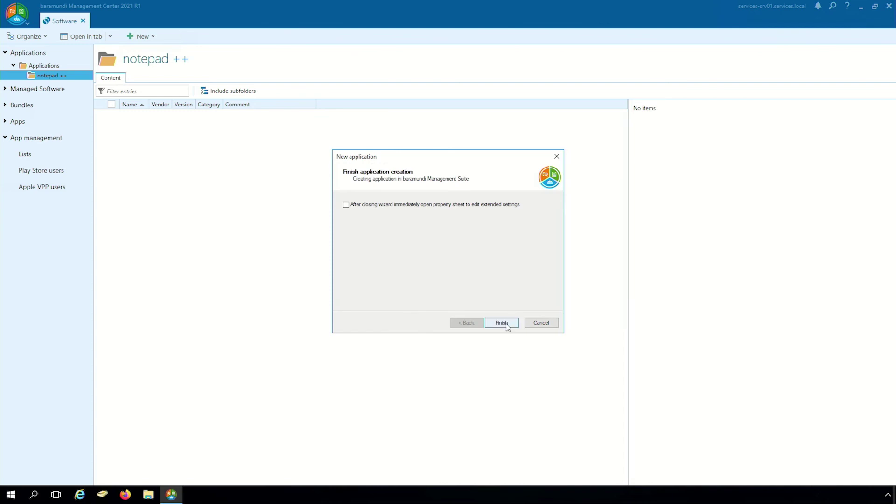